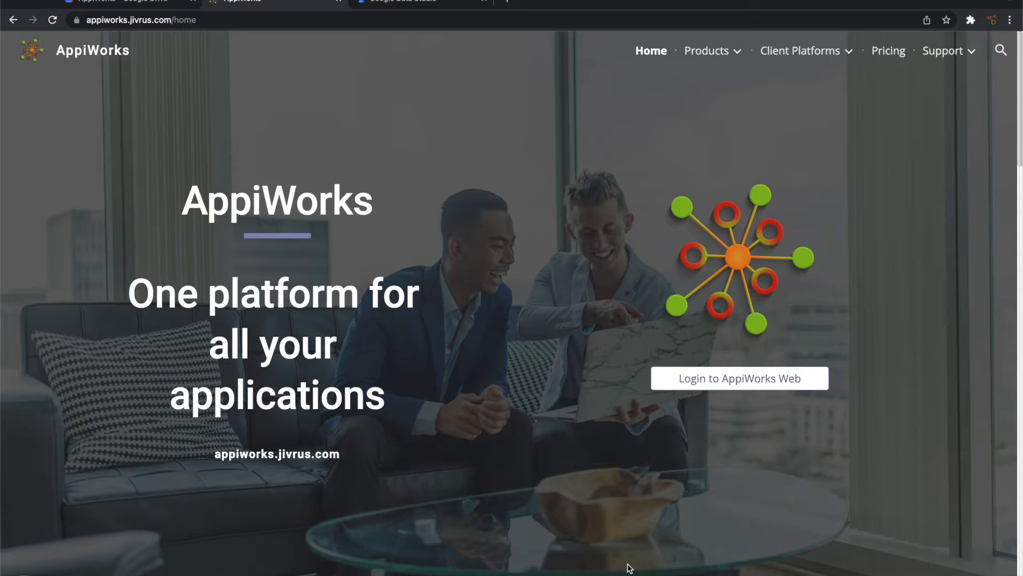
Step: Switch to Google Data Studio, create a blank report and find the AppiWorks connector among the partner connectors
left_click(395, 5)
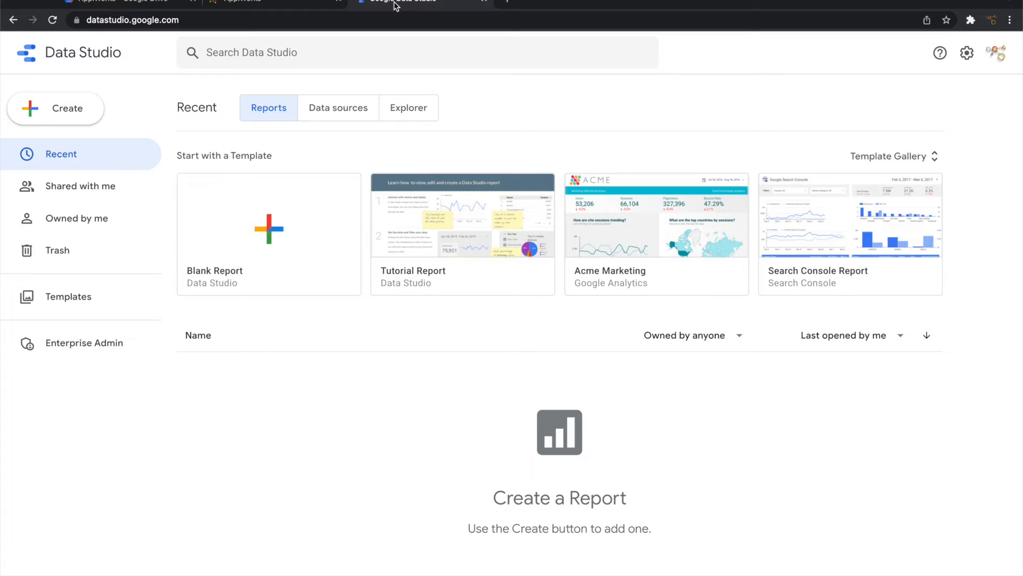
left_click(277, 235)
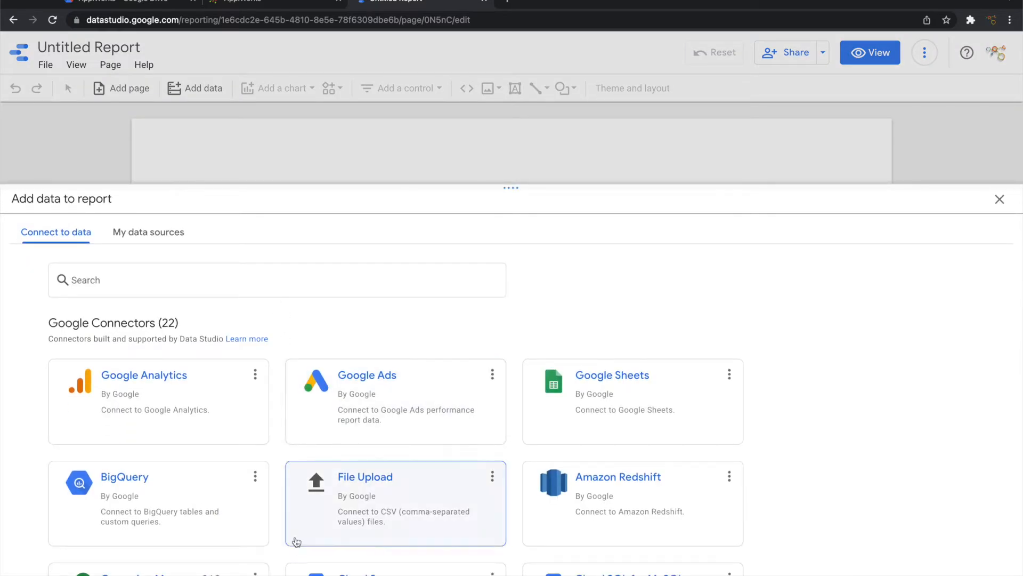
scroll(302, 446, "down", 5)
scroll(301, 445, "down", 10)
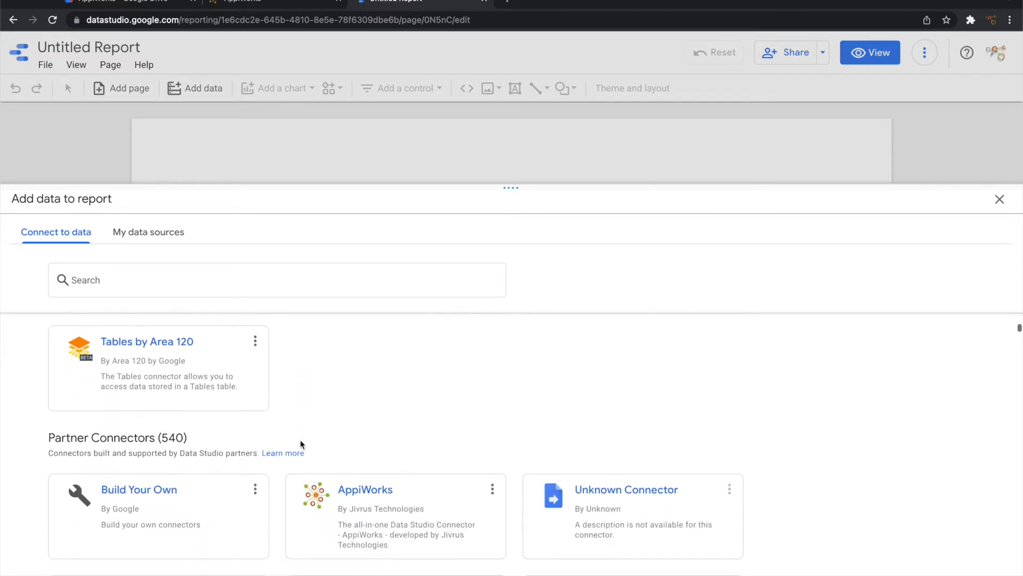
scroll(319, 487, "down", 3)
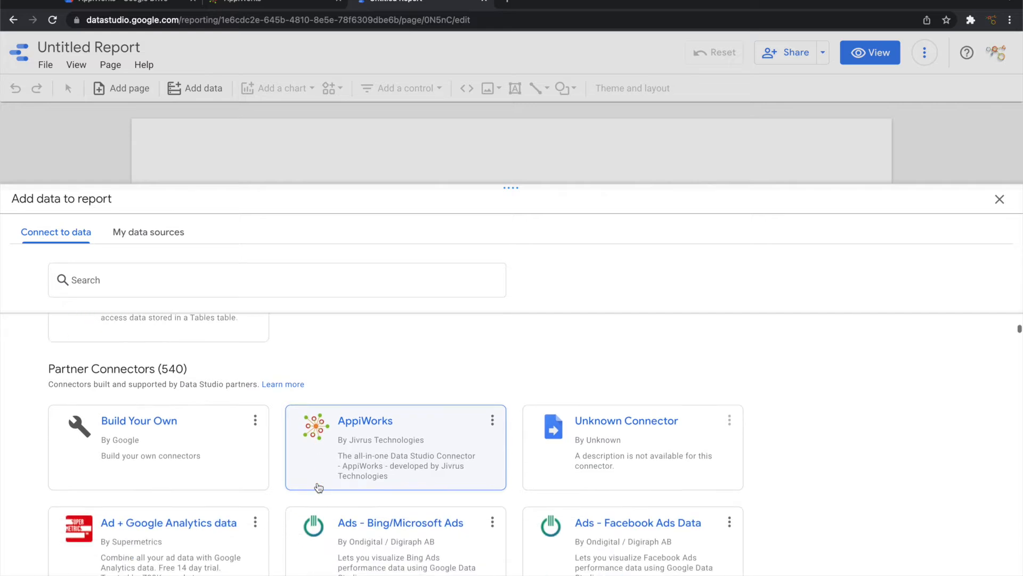
scroll(318, 487, "down", 2)
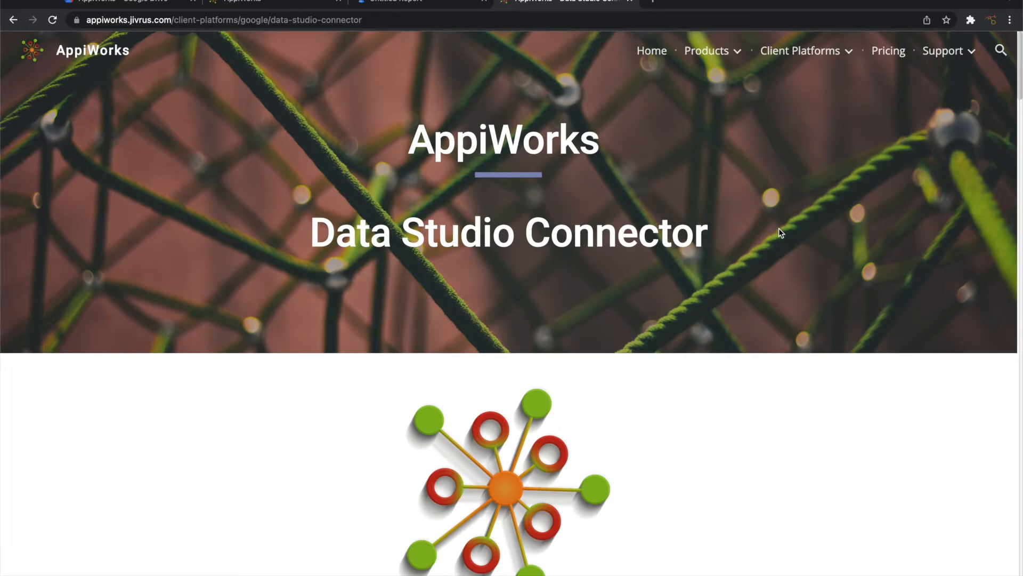
Step: Look through the AppiWorks Data Studio Connector web page and return to the untitled report
scroll(779, 229, "down", 7)
scroll(778, 228, "down", 8)
left_click(423, 3)
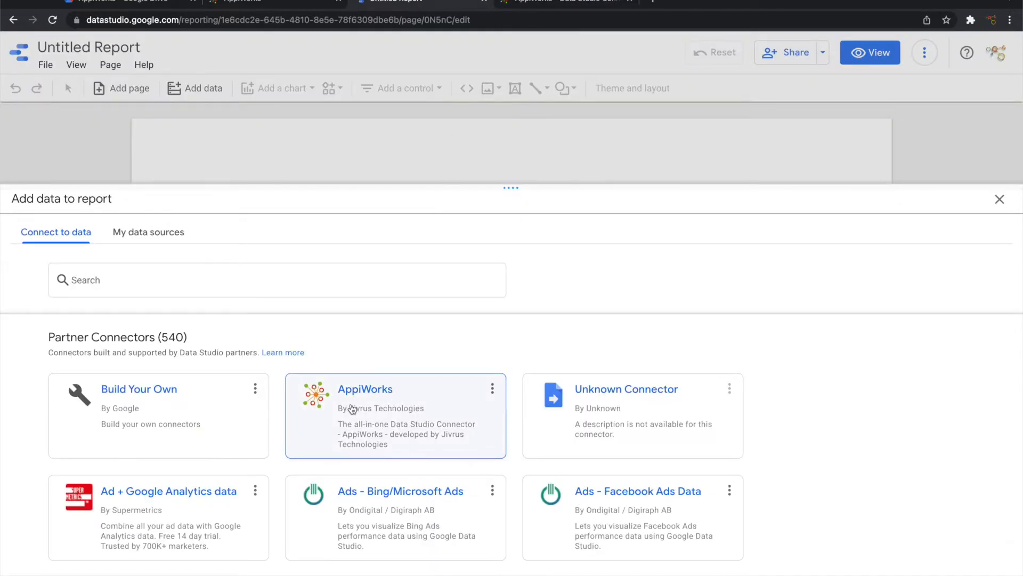
Step: Search the web for "google data studio connector" and open the Data Studio Connect to Data page
left_click(653, 2)
type("good")
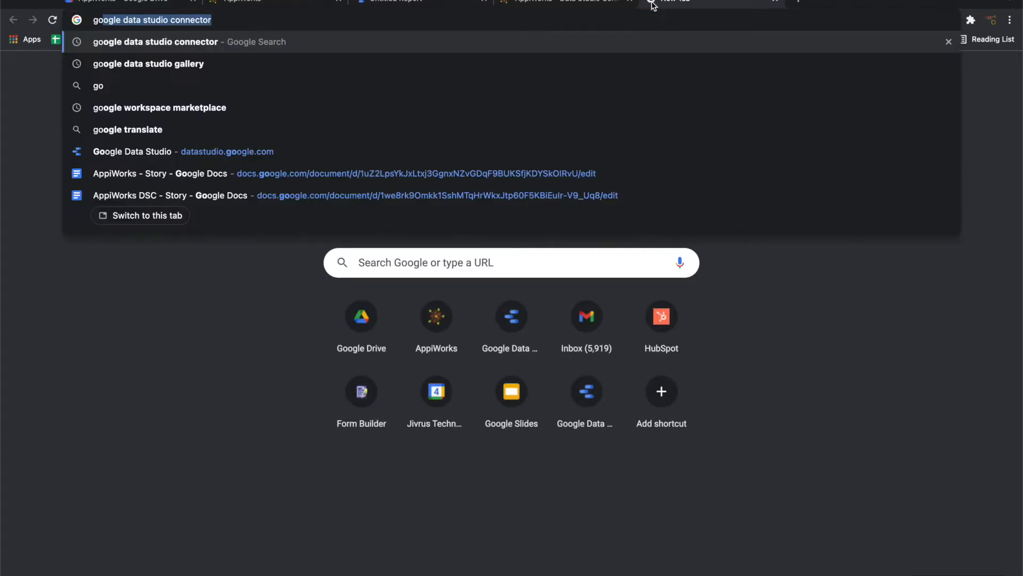
key("BackSpace")
key("BackSpace")
type("ogl")
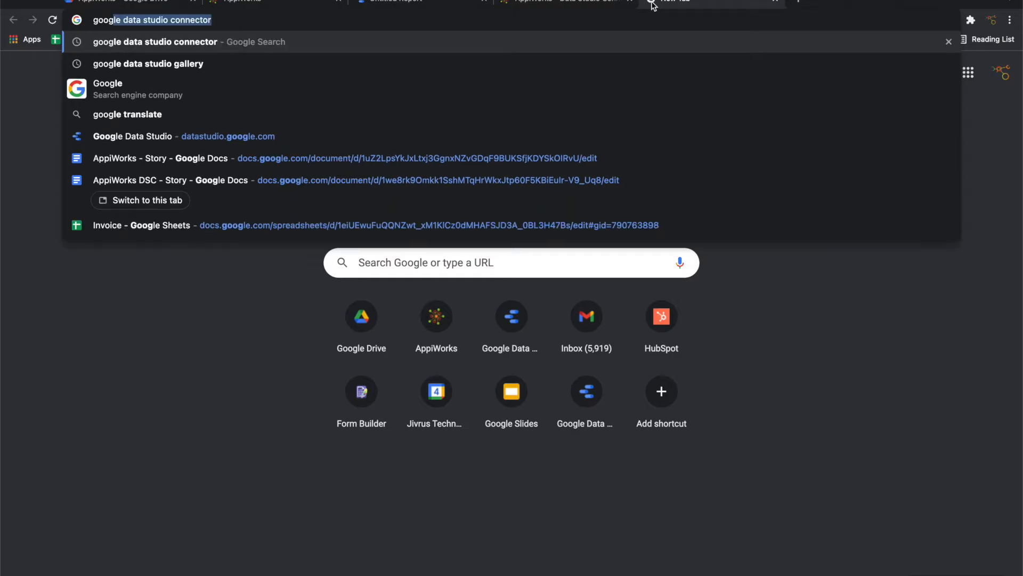
key("Return")
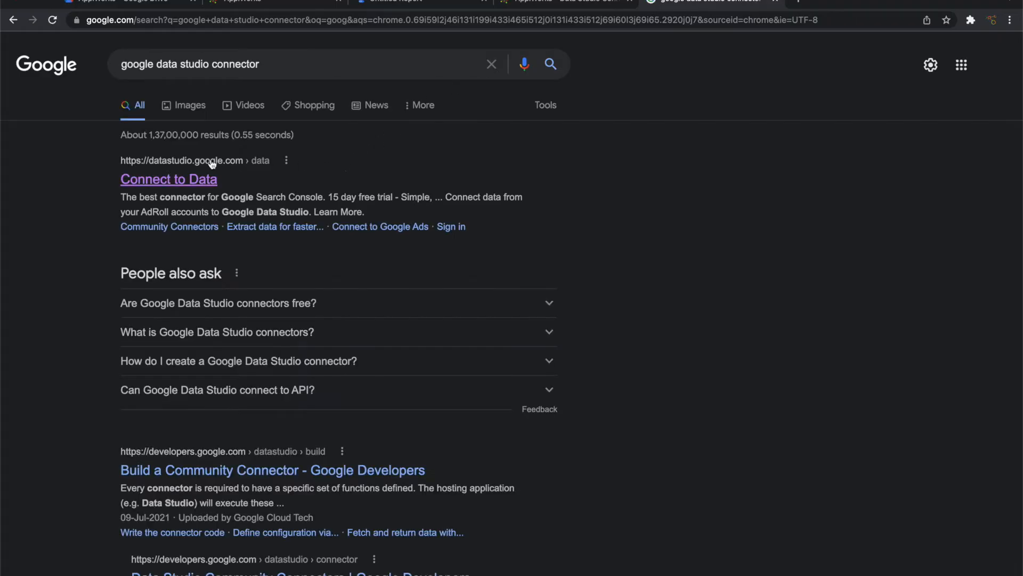
left_click(180, 181)
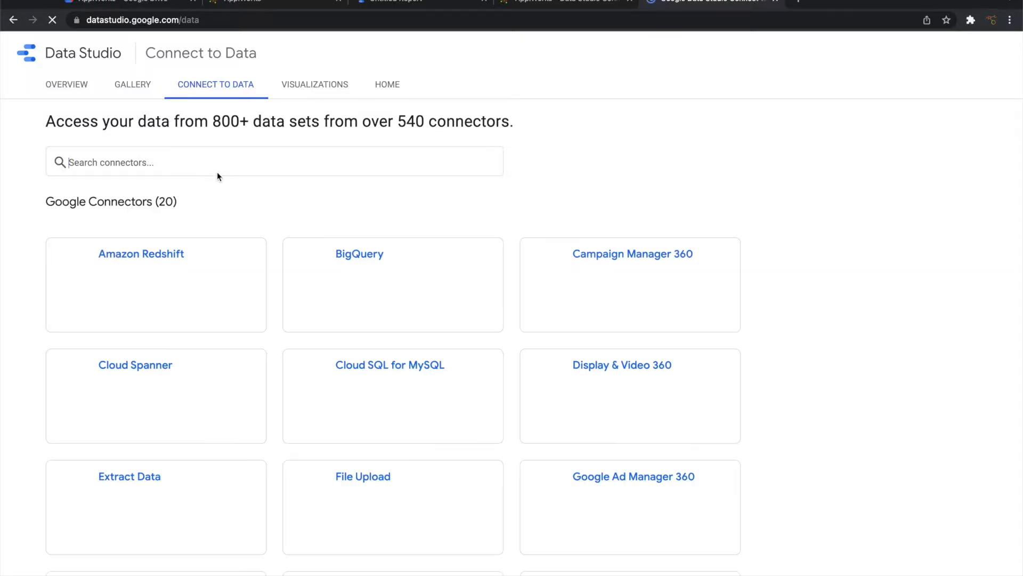
Step: Search the connector gallery for AppiWorks and open its connector as a new data source
left_click(224, 163)
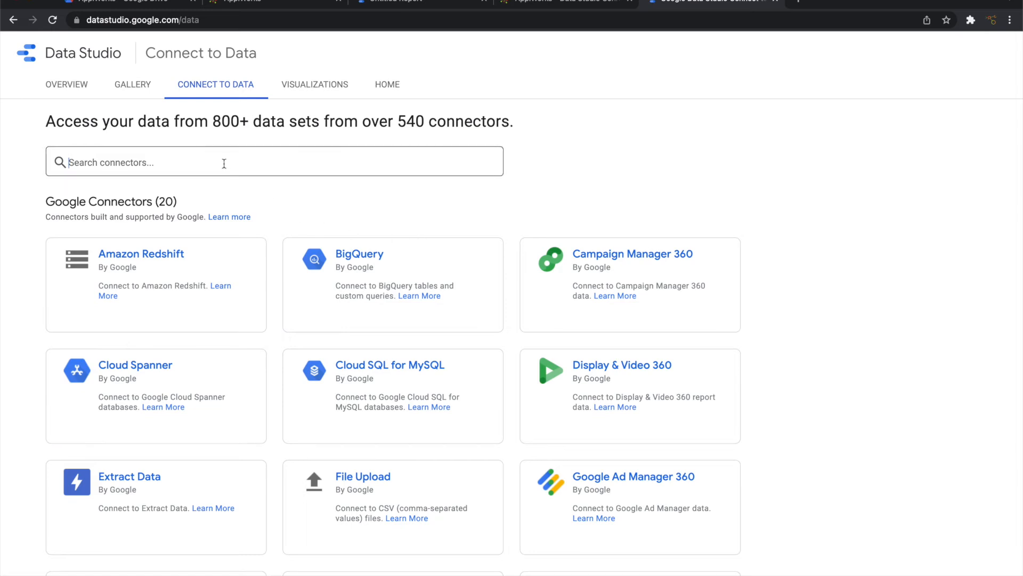
type("Appi")
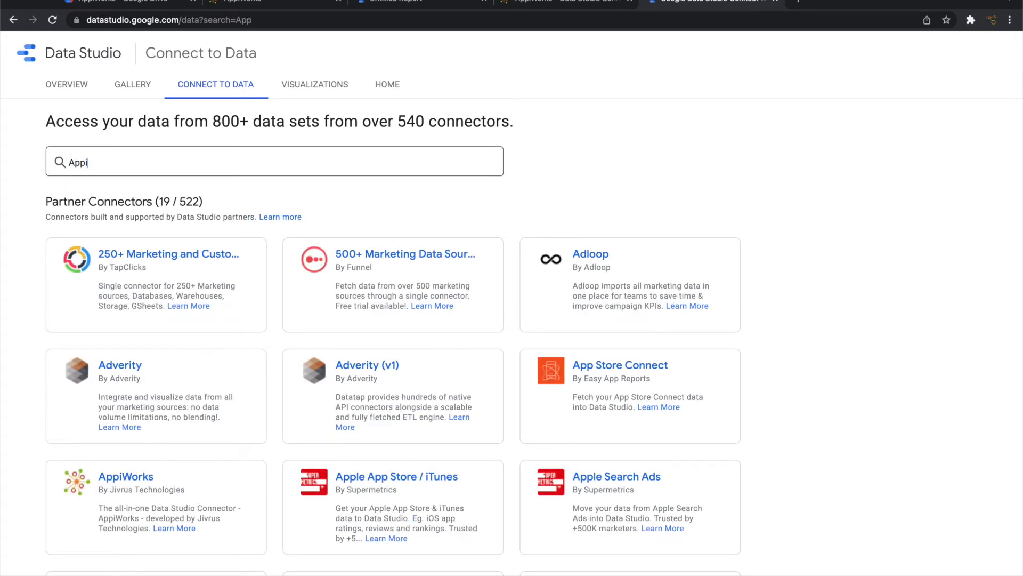
type("Works")
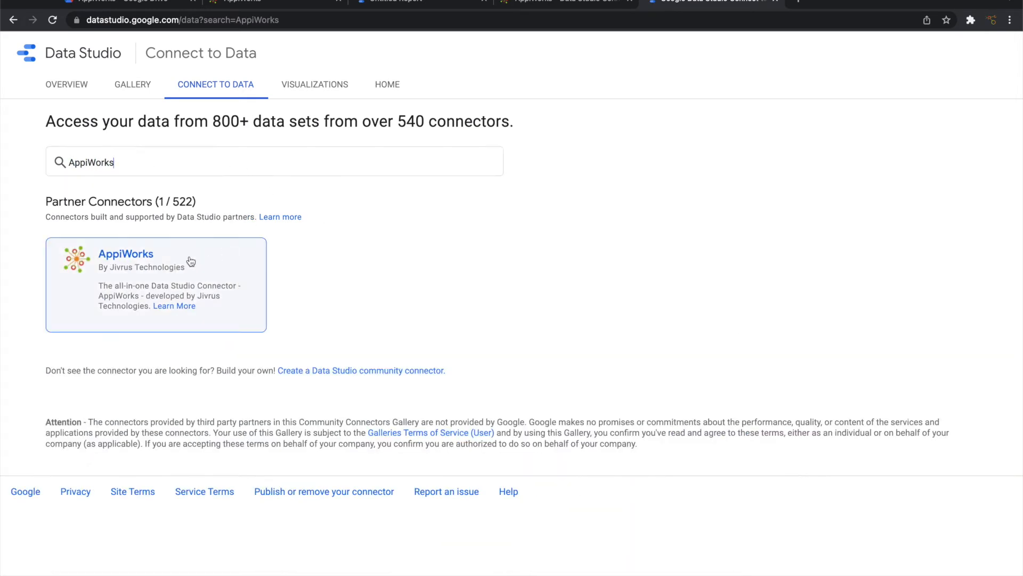
left_click(130, 265)
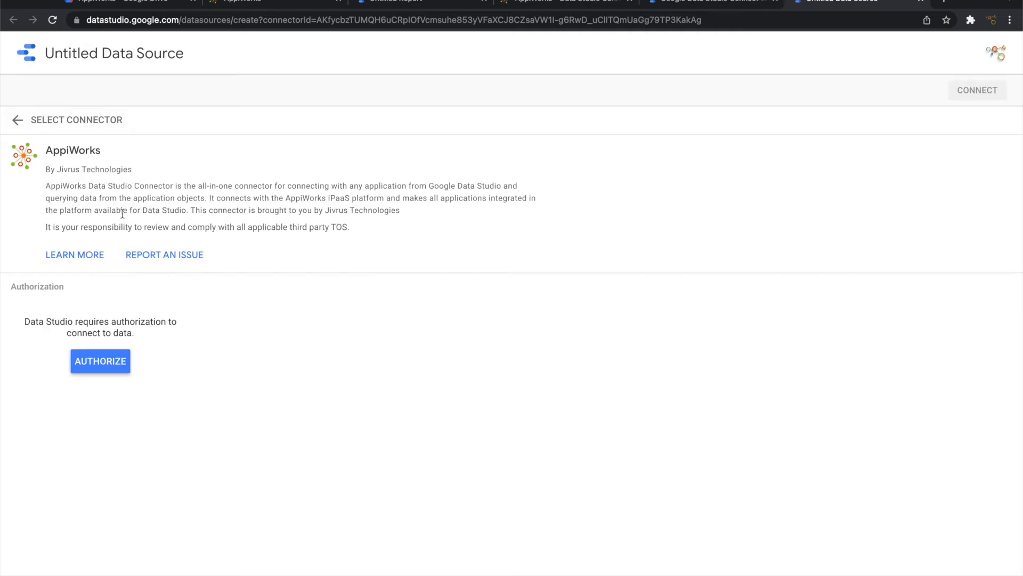
Step: Read the installation steps on the AppiWorks connector's information page, then return to the untitled data source
left_click(85, 254)
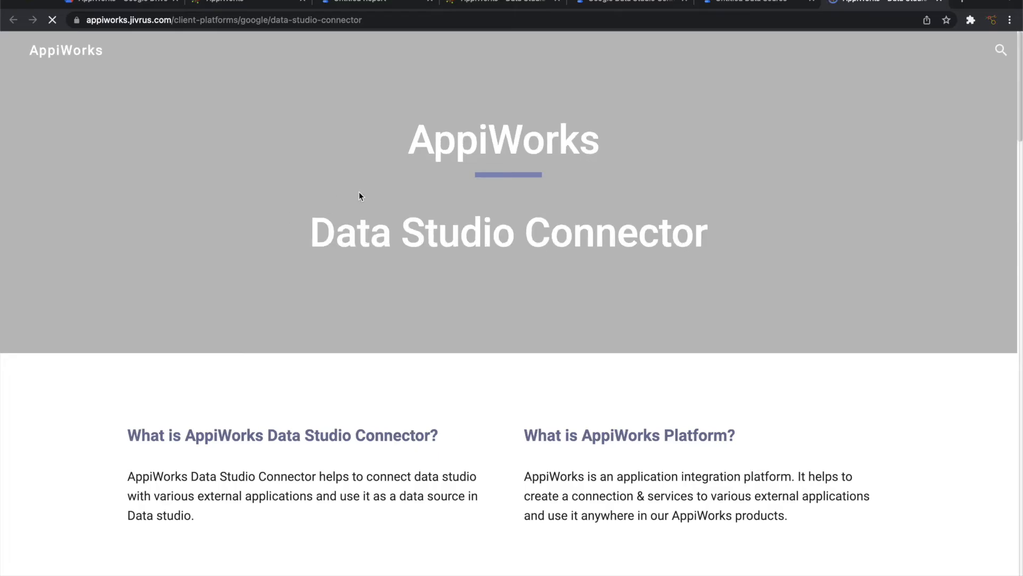
scroll(568, 402, "down", 8)
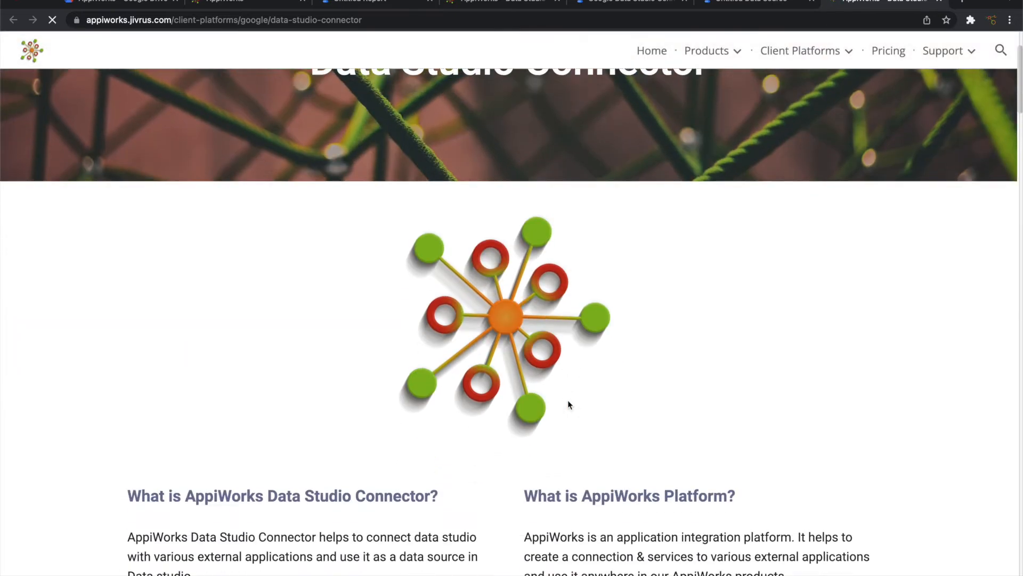
scroll(568, 399, "down", 10)
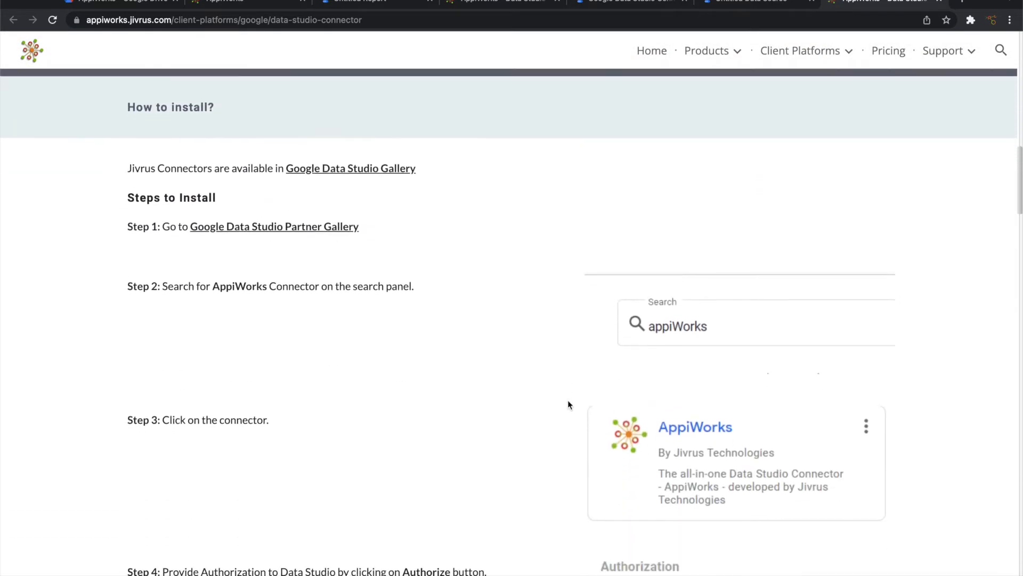
scroll(567, 403, "down", 5)
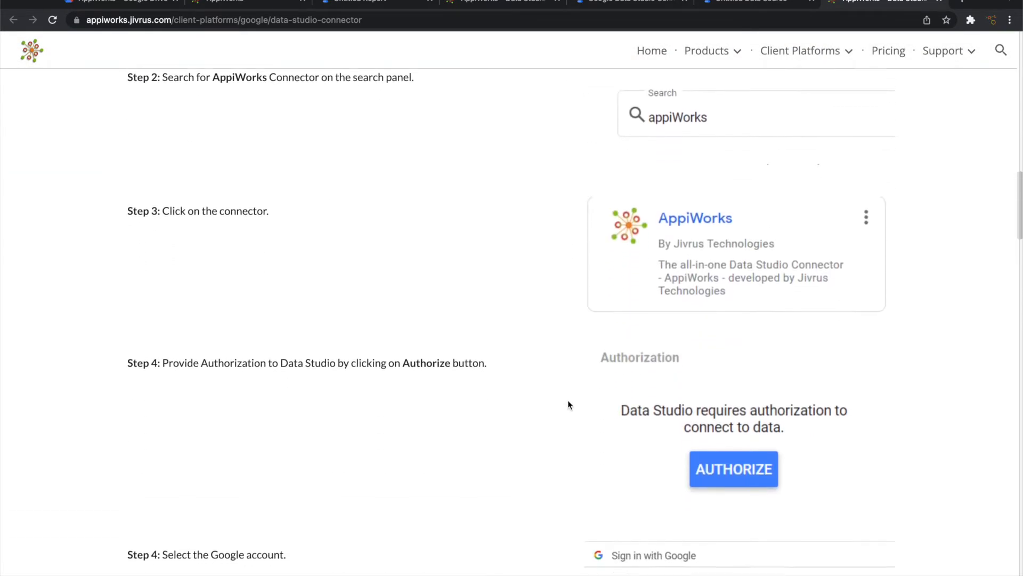
scroll(568, 404, "down", 9)
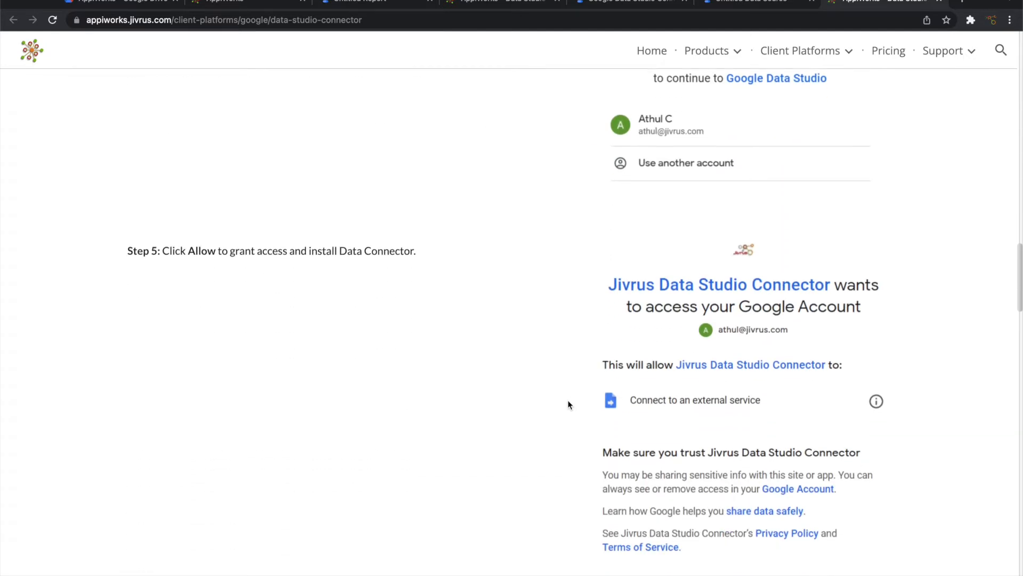
scroll(567, 400, "down", 2)
scroll(567, 400, "up", 14)
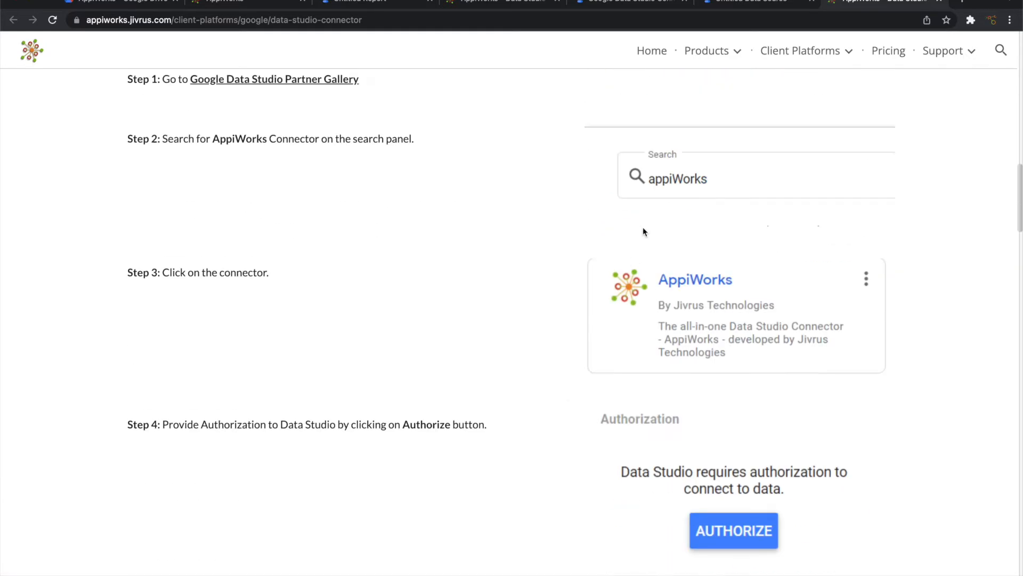
left_click(733, 3)
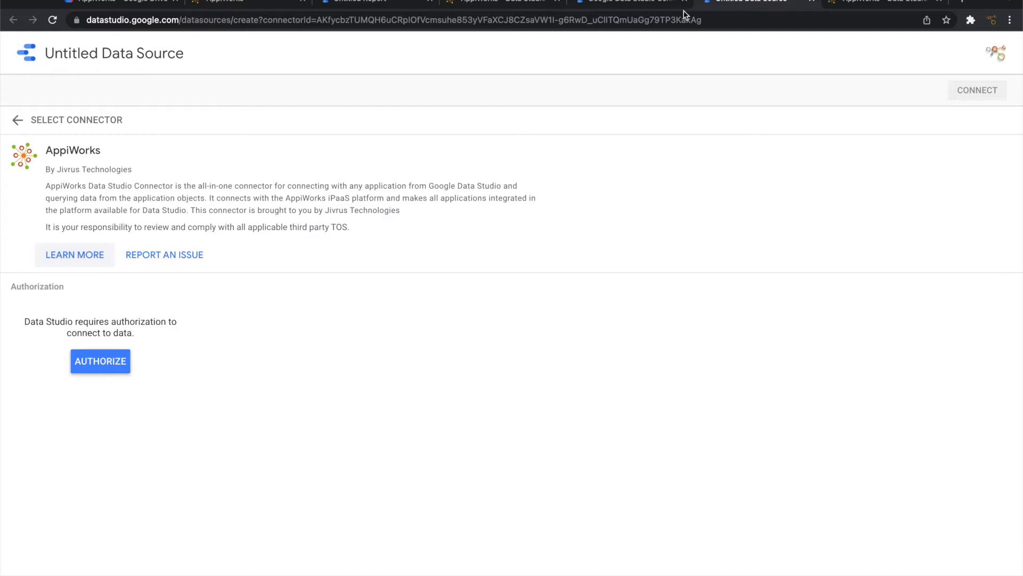
Step: Authorize the AppiWorks connector and allow it to access the Google account
left_click(101, 363)
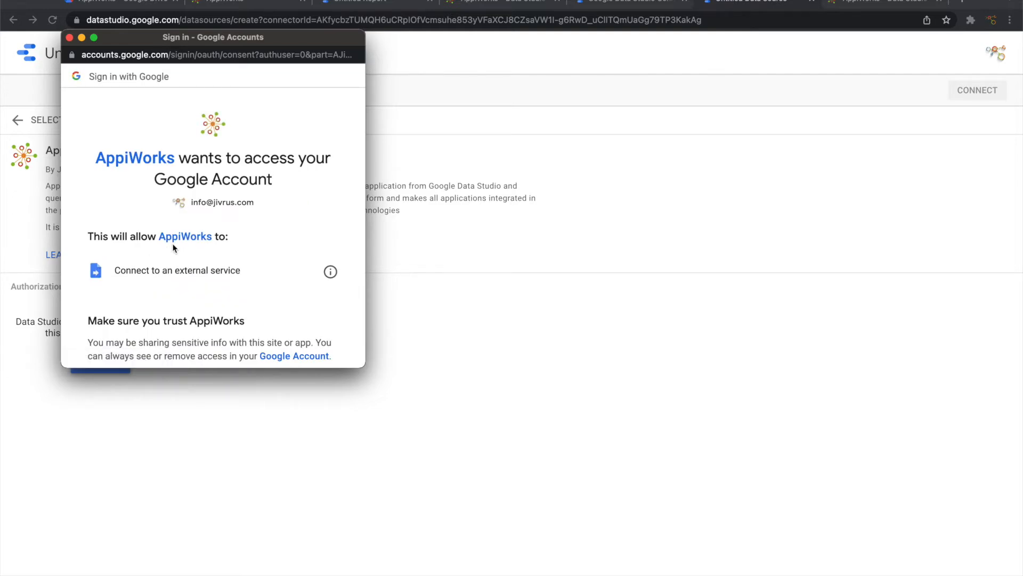
scroll(265, 289, "down", 3)
left_click(267, 287)
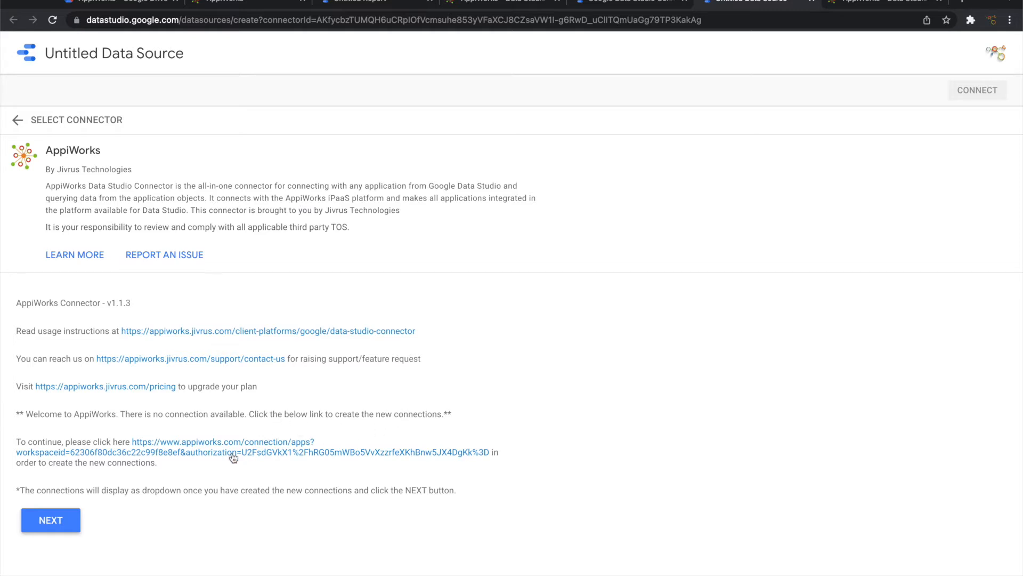
Step: Start a new AppiWorks connection for Hubspot CRM and name it "HubSpot Connection"
left_click(180, 452)
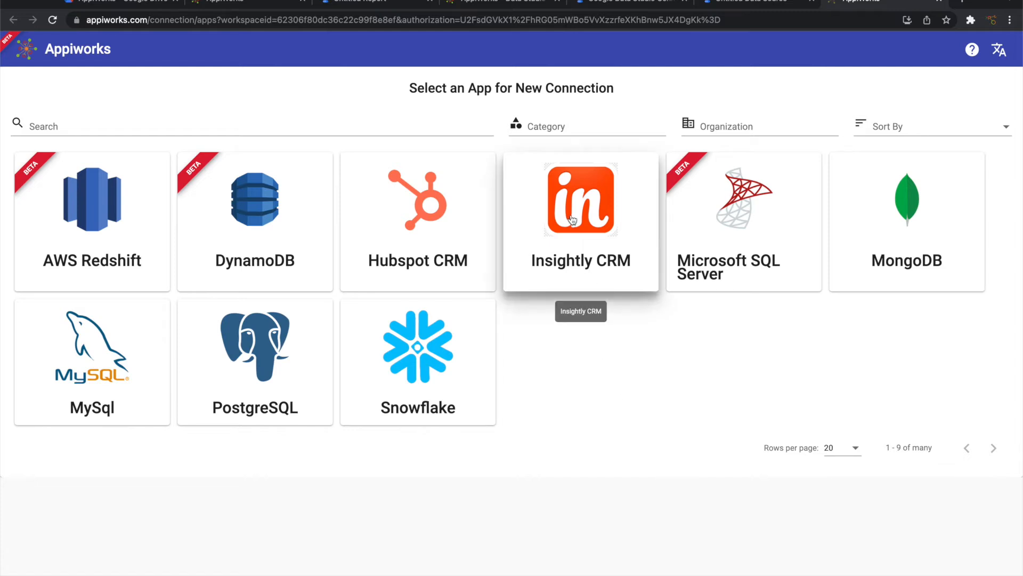
left_click(452, 217)
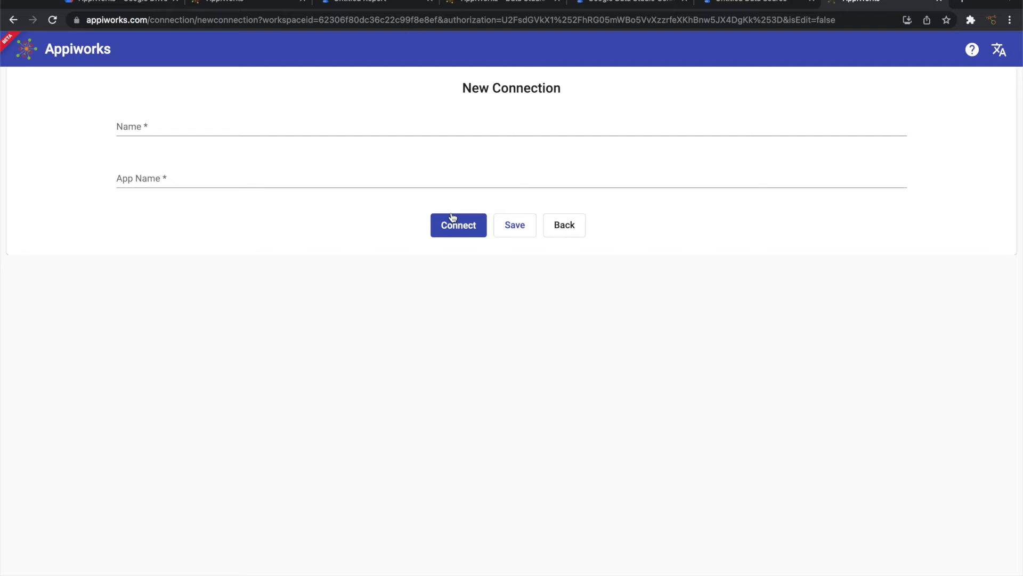
left_click(181, 126)
key("BackSpace")
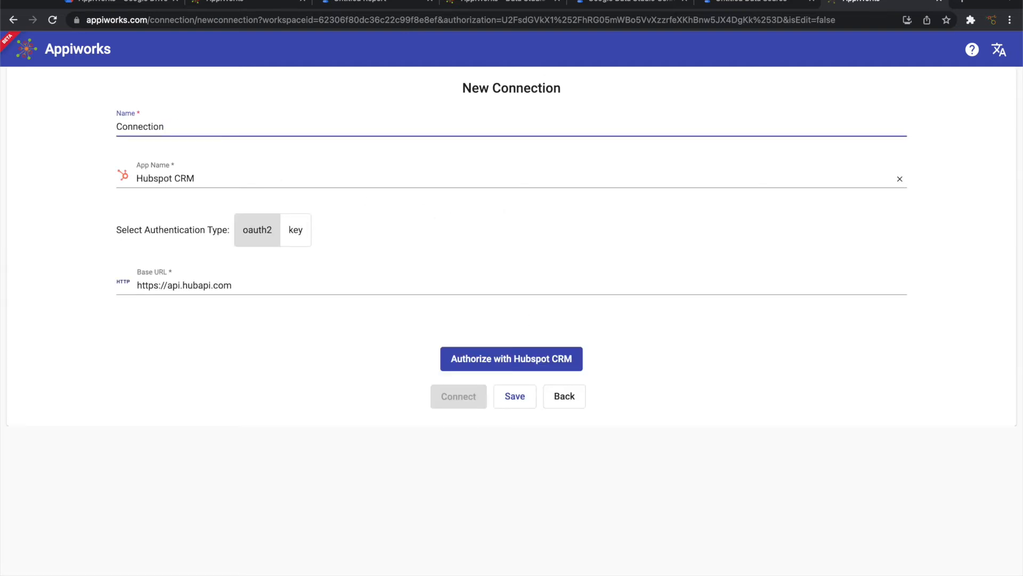
key("Home")
type("HubSpot")
key("End")
Step: Authorize the connection with Hubspot CRM by logging in with the prefilled credentials, and connect it
left_click(509, 359)
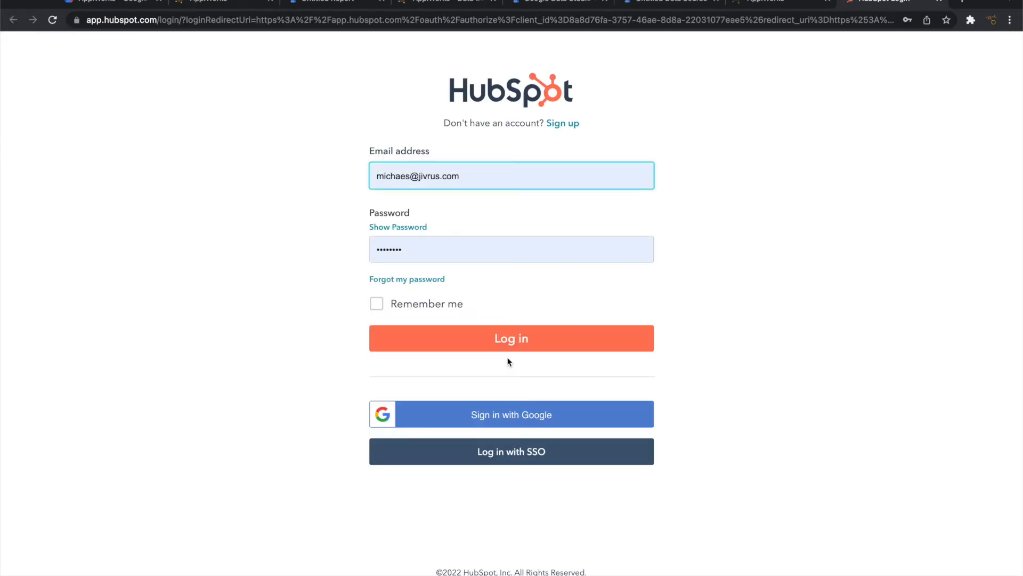
left_click(497, 341)
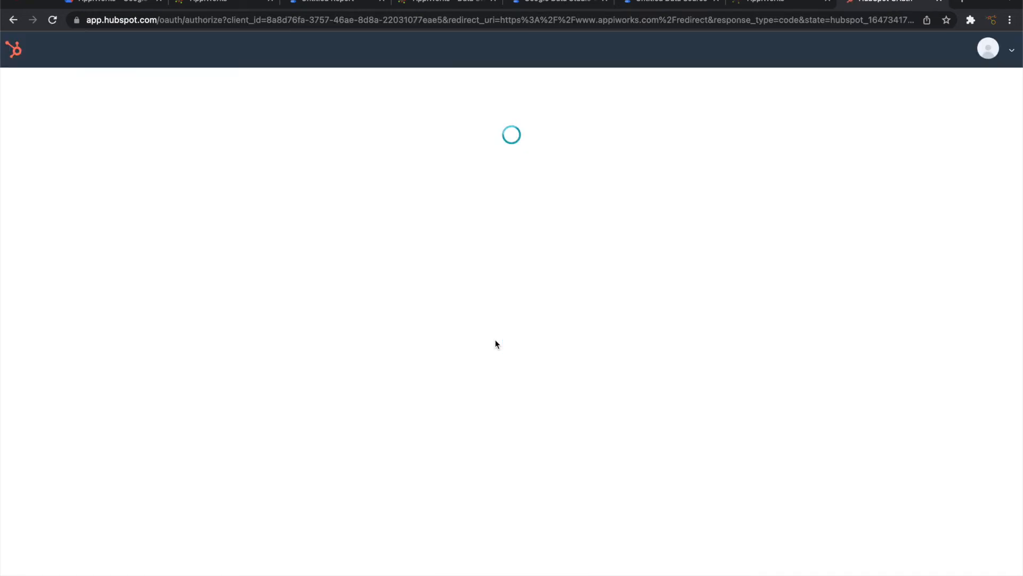
left_click(368, 453)
left_click(361, 501)
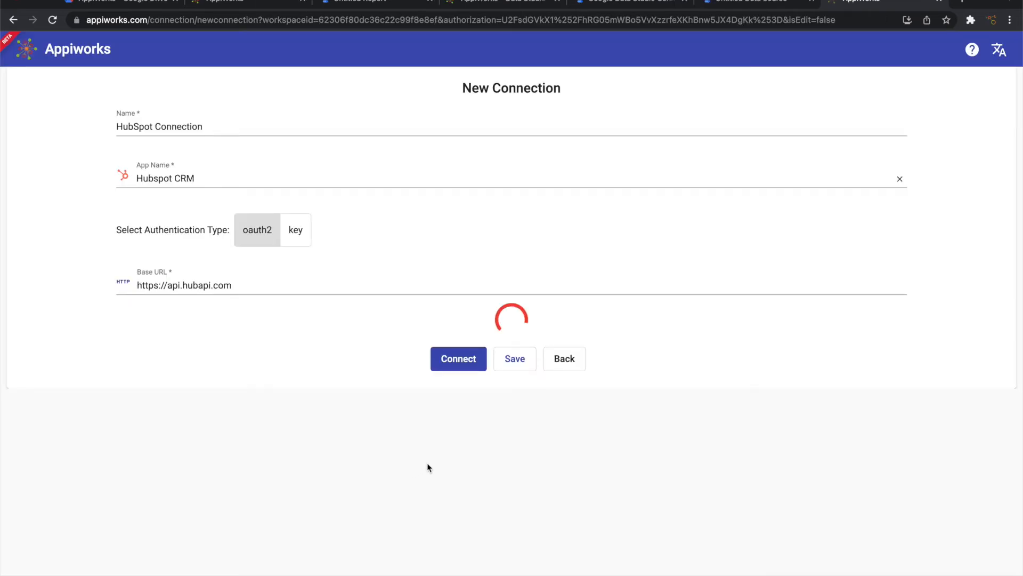
left_click(457, 368)
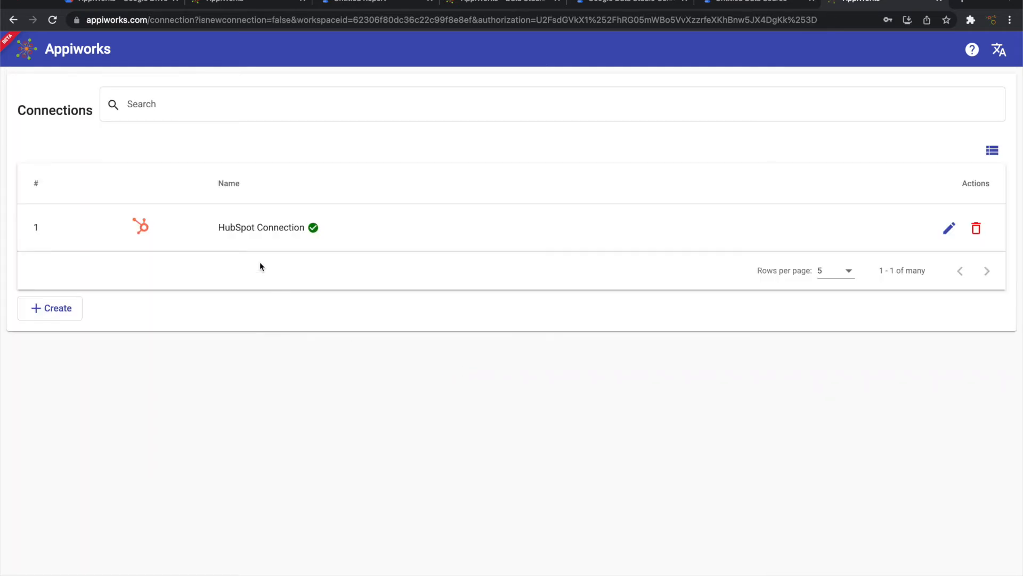
Step: Reload the untitled data source in Data Studio, choose HubSpot Connection as its connection and continue
left_click(512, 2)
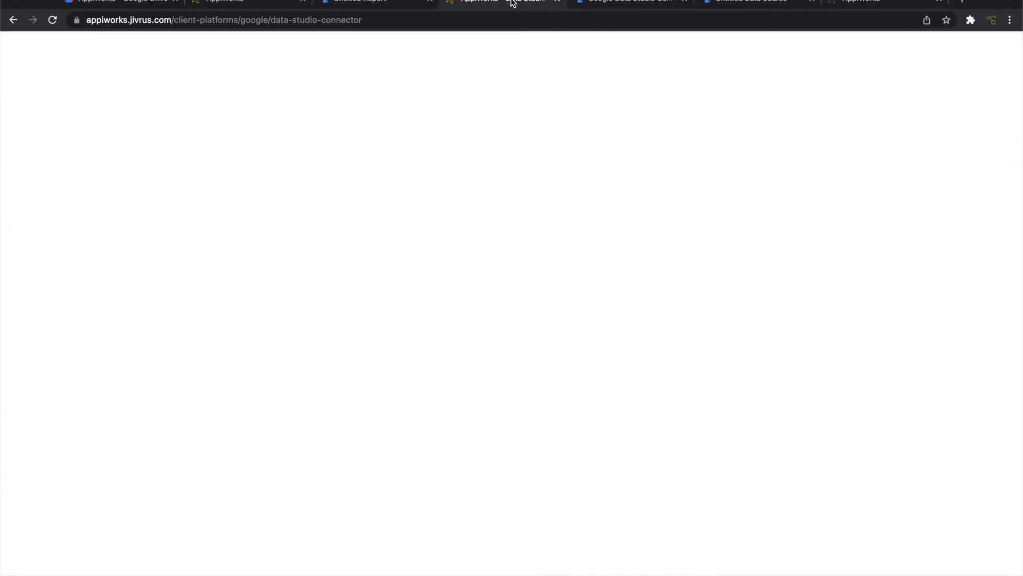
left_click(759, 2)
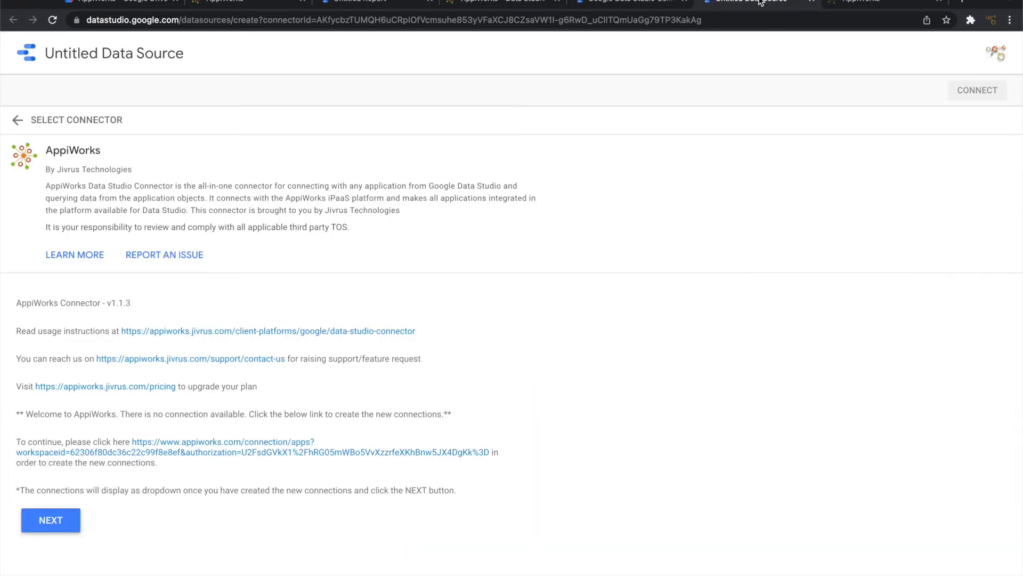
key("super+r")
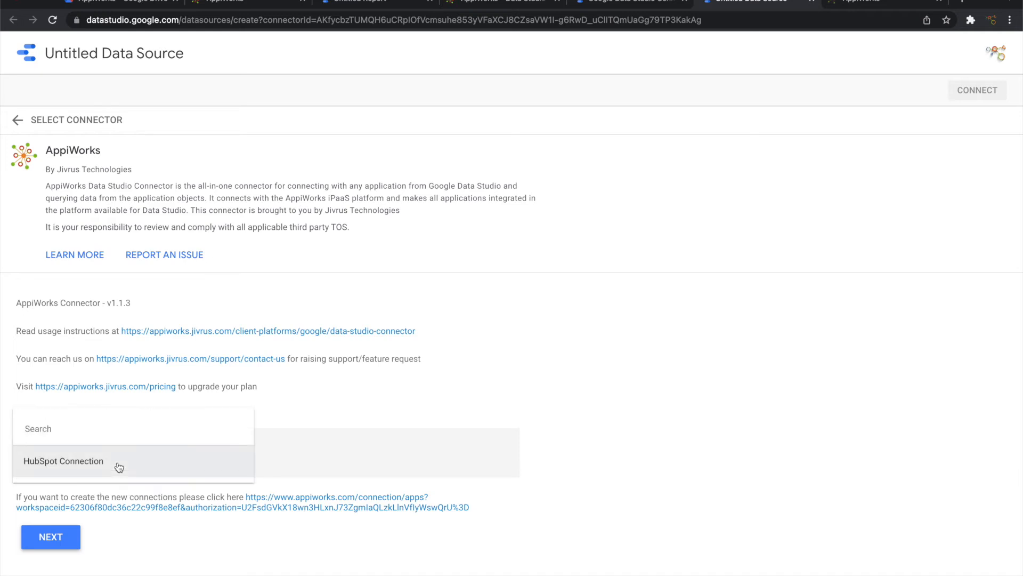
left_click(73, 467)
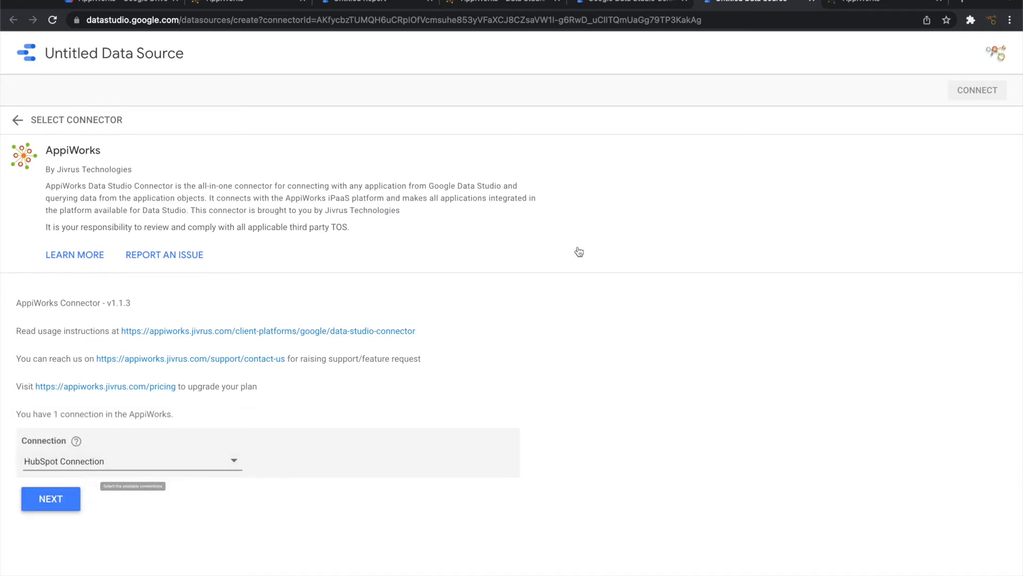
left_click(63, 498)
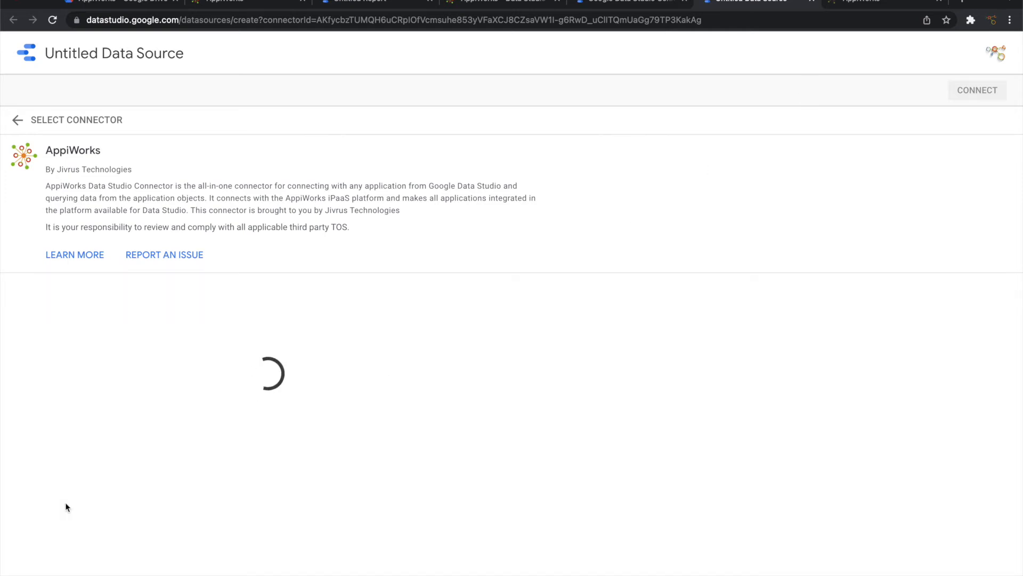
Step: Choose Contacts as the object for the HubSpot Connection, continue and connect the data source
scroll(256, 436, "down", 2)
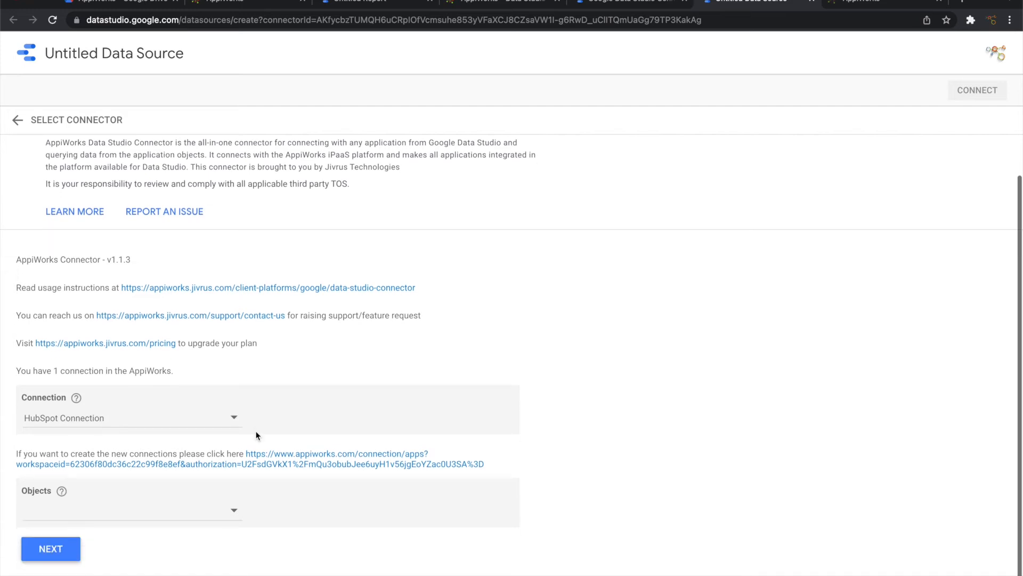
left_click(135, 511)
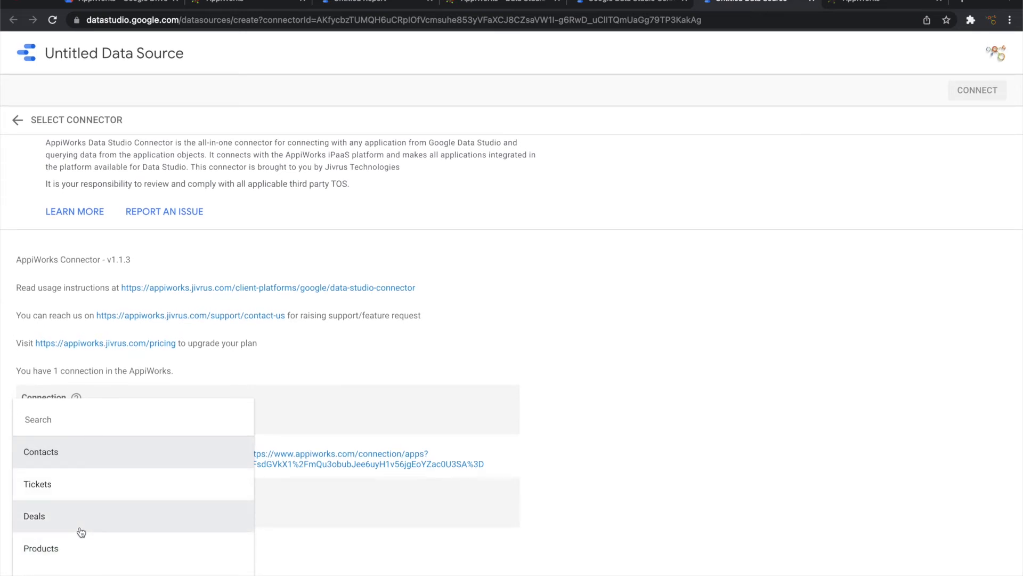
left_click(55, 454)
left_click(49, 558)
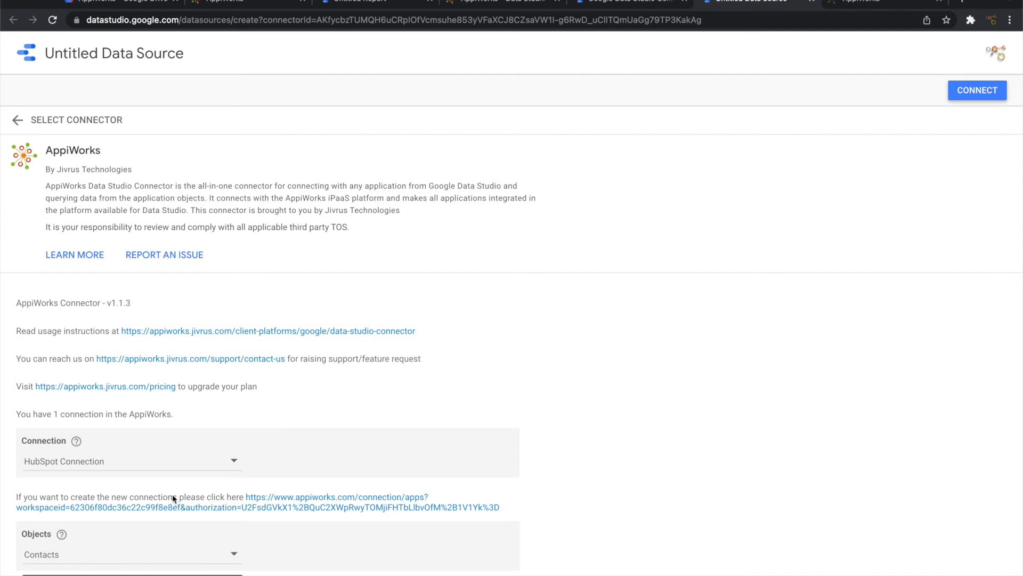
scroll(669, 306, "down", 2)
left_click(974, 91)
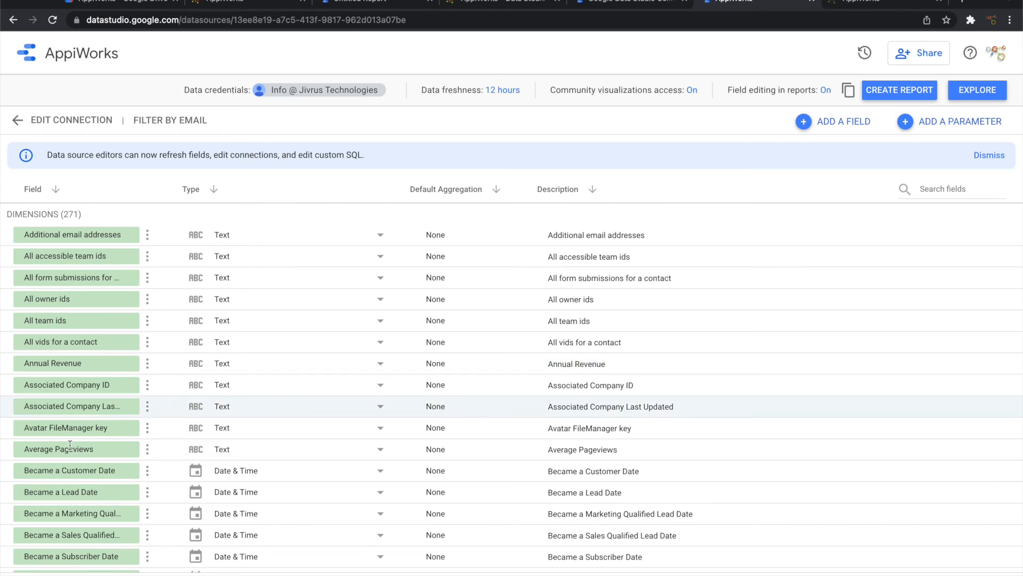
Step: Create a report from the AppiWorks data source and widen its table across most of the page
scroll(70, 445, "down", 3)
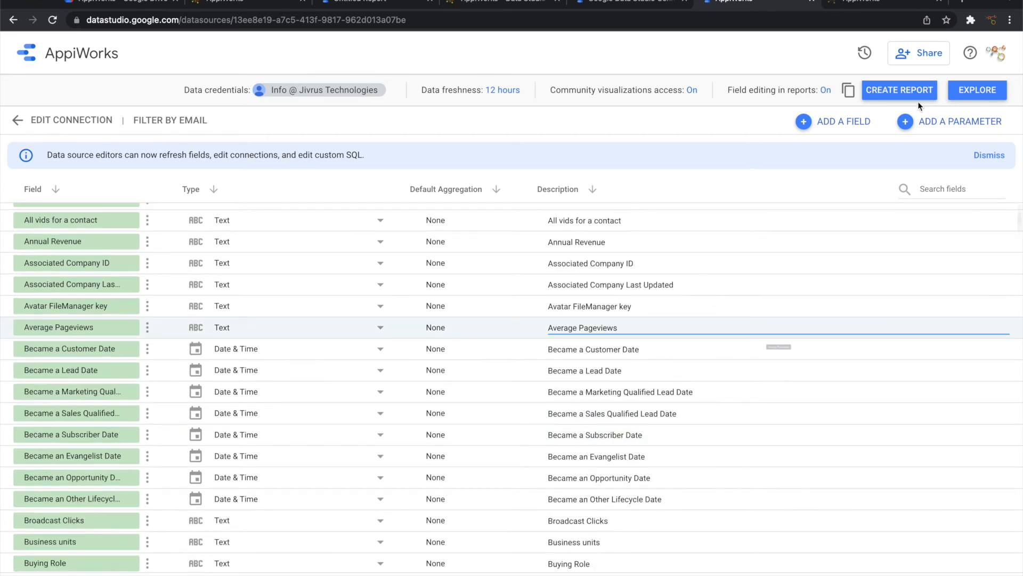
left_click(899, 94)
left_click_drag(305, 240, 711, 239)
Step: Add the First Name, Last Name, Email and Company Name fields as dimensions of the table
left_click(837, 282)
type("first Name")
left_click(836, 326)
left_click(837, 301)
type("Last Name")
left_click(837, 345)
left_click(836, 320)
type("Email")
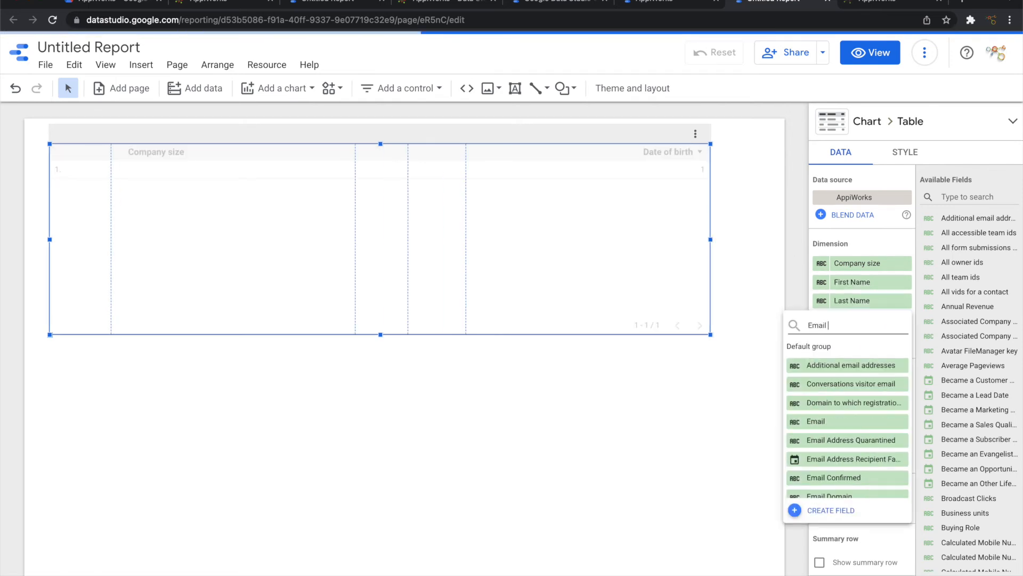
left_click(816, 440)
left_click(836, 338)
type("Company")
left_click(833, 421)
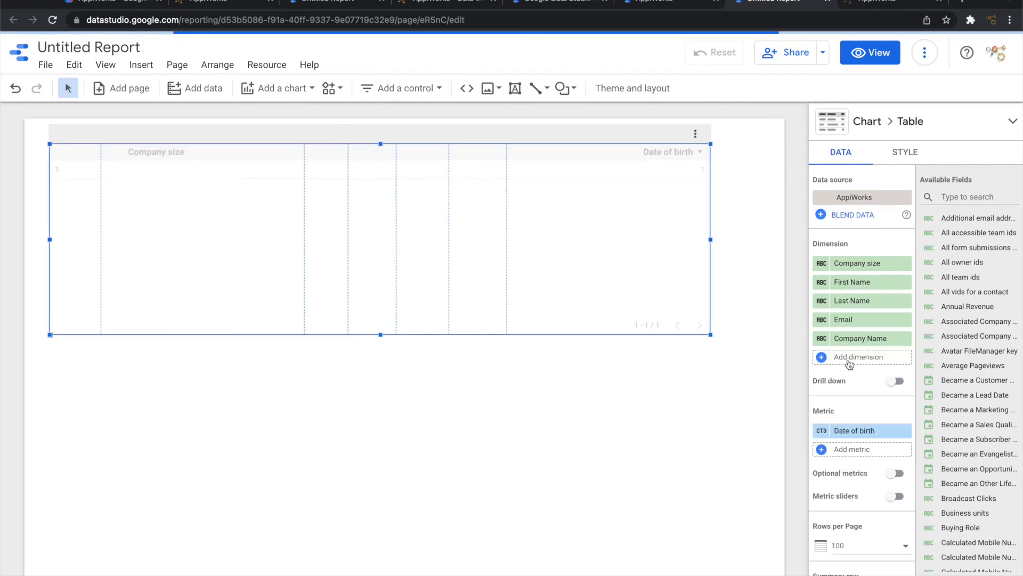
left_click(850, 363)
type("Des")
key("BackSpace")
key("BackSpace")
key("BackSpace")
left_click(763, 293)
Step: Place the Company size dimension after Company Name, remove the Date of birth metric and deselect the table
left_click_drag(857, 263, 857, 341)
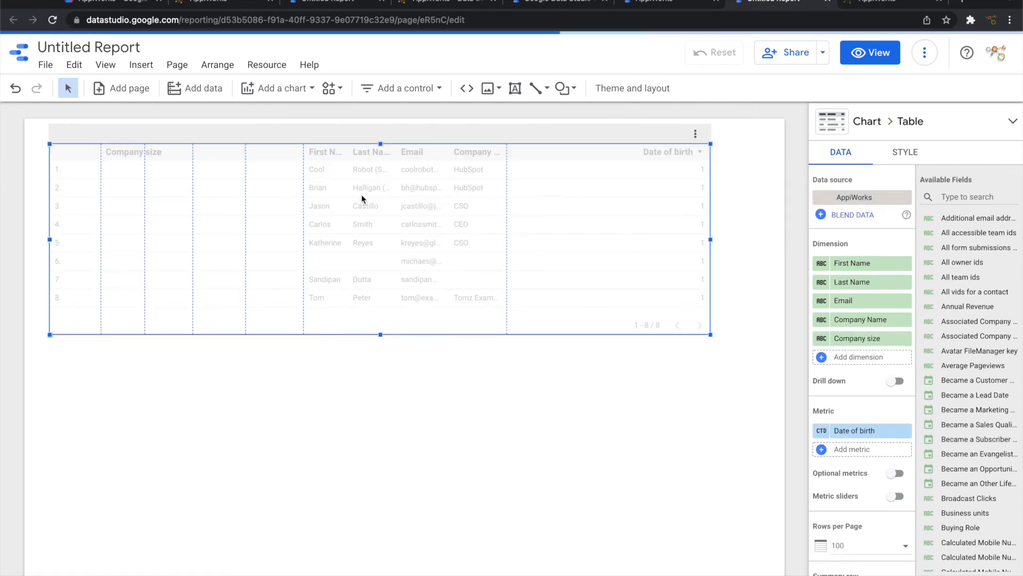
left_click(904, 430)
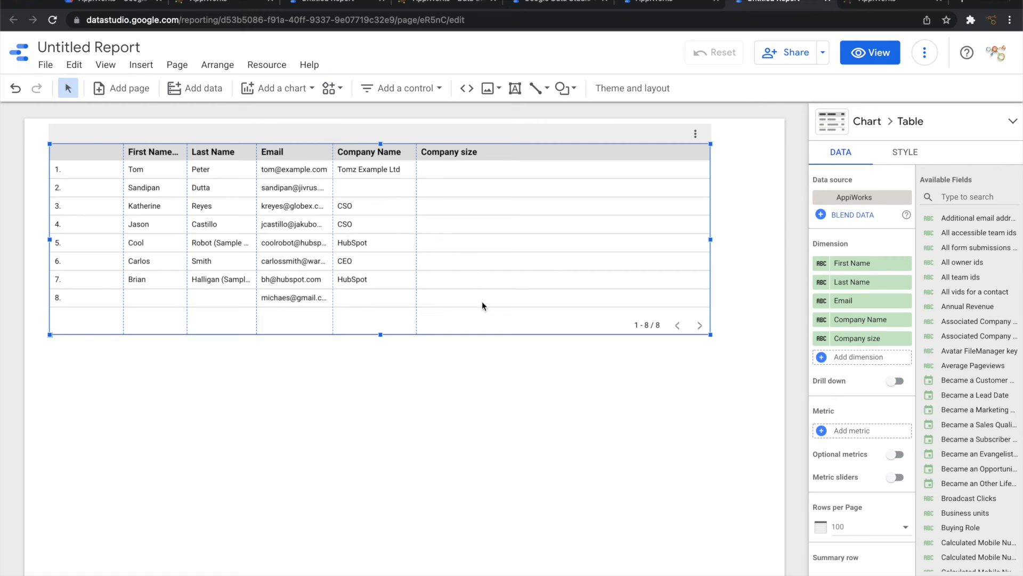
left_click(344, 365)
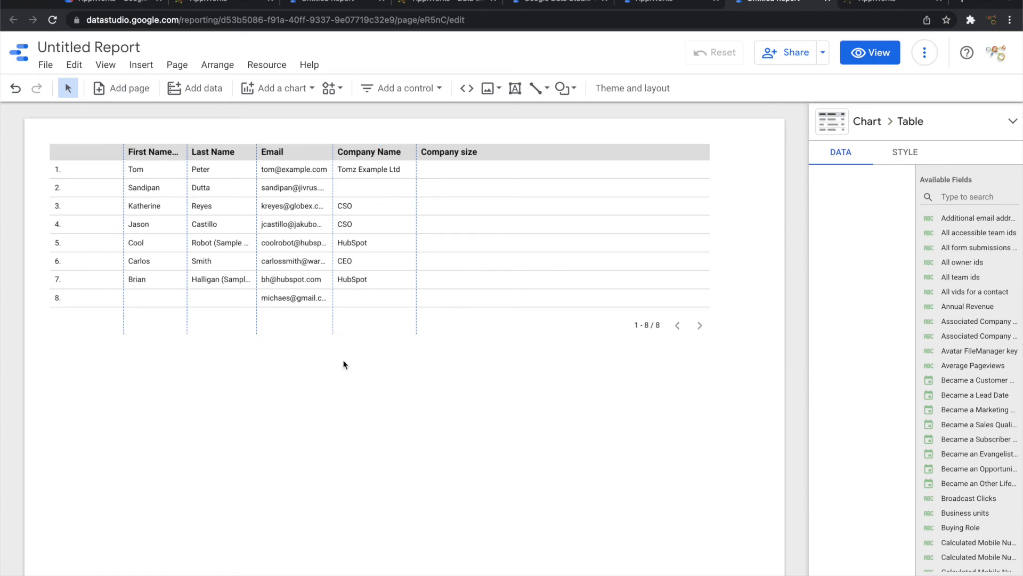
Step: Start adding another data source from the report's managed data sources, search connectors for "Appi" and choose AppiWorks
left_click(267, 67)
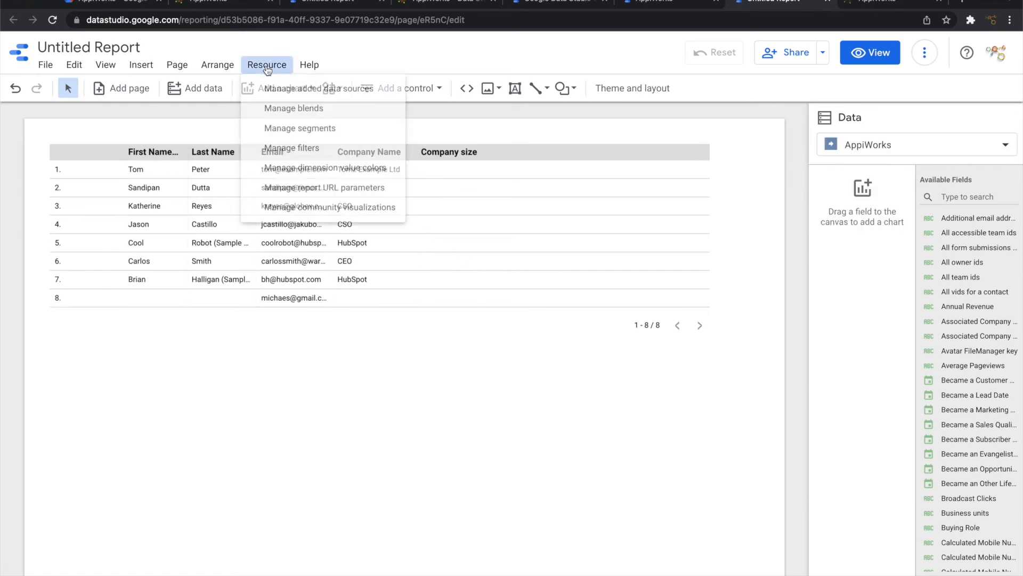
left_click(290, 93)
left_click(69, 179)
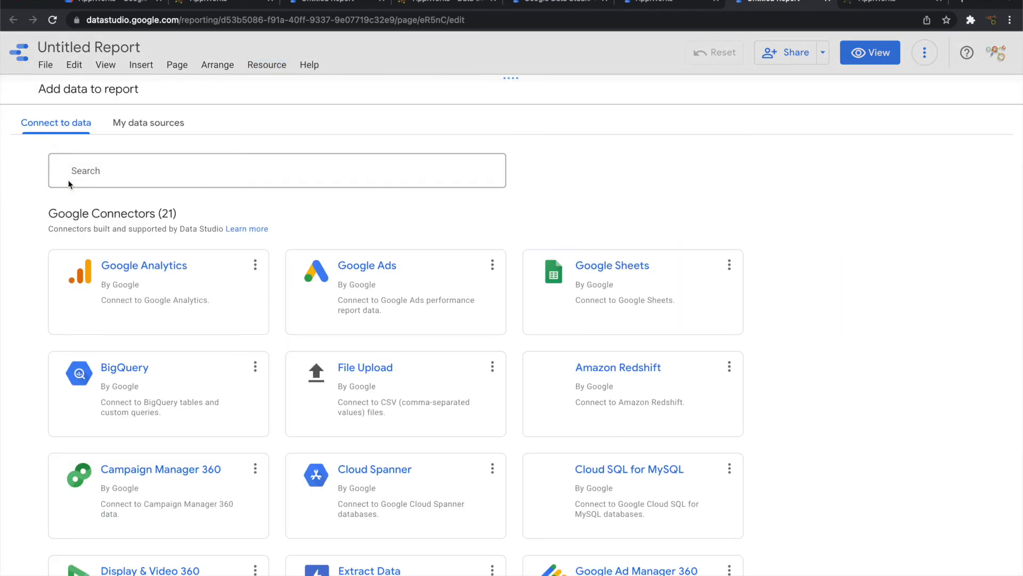
left_click(94, 169)
type("Appi")
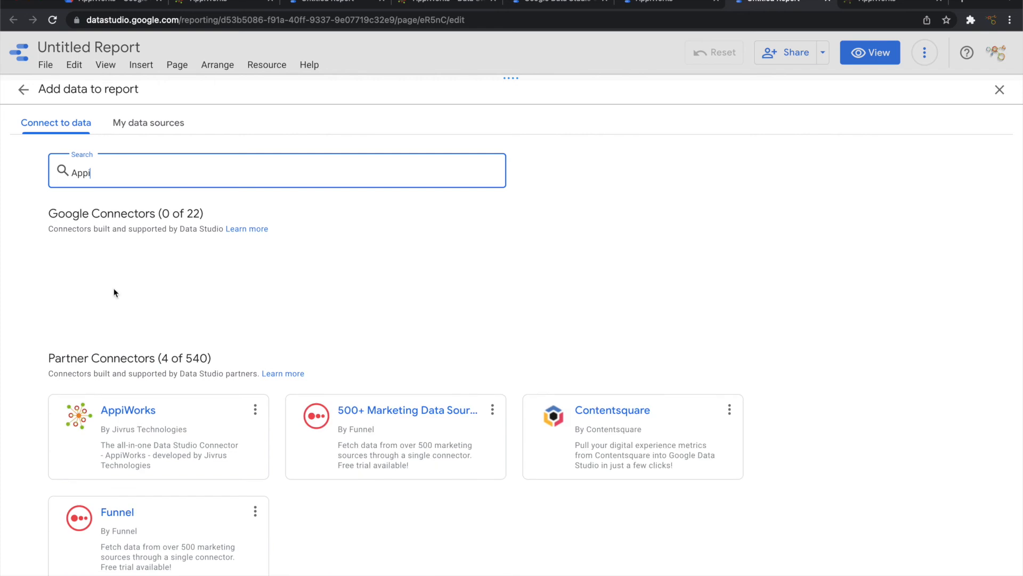
left_click(133, 421)
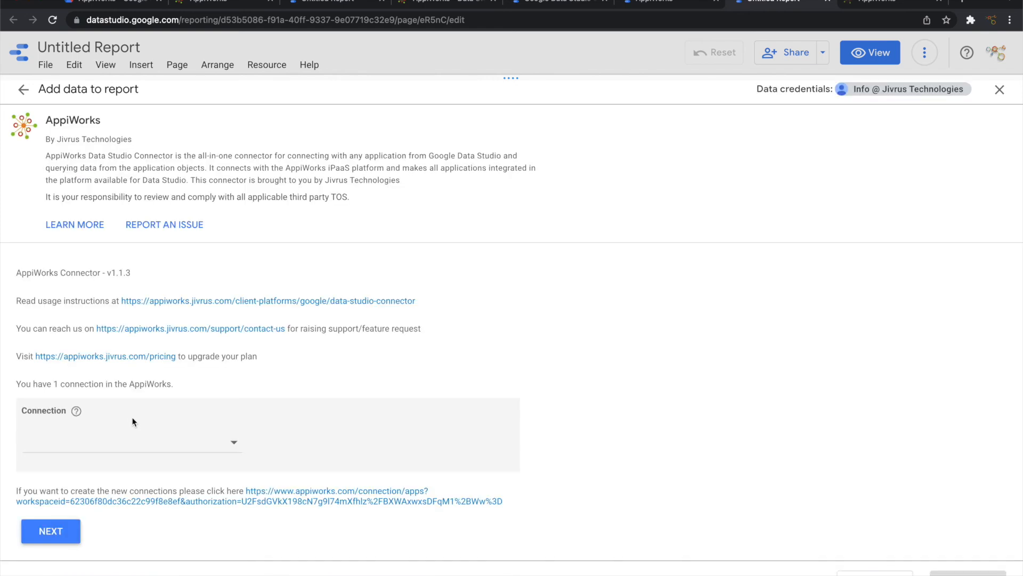
Step: Switch to the Appiworks page to examine the apps offered for new connections, and return to the Data Studio report
scroll(261, 235, "up", 1)
left_click(864, 3)
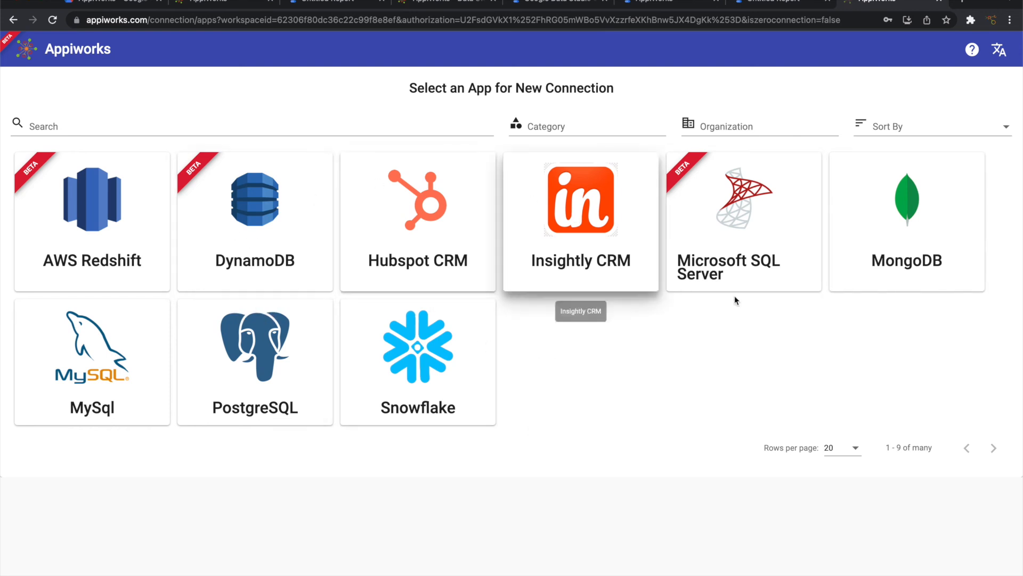
left_click(748, 4)
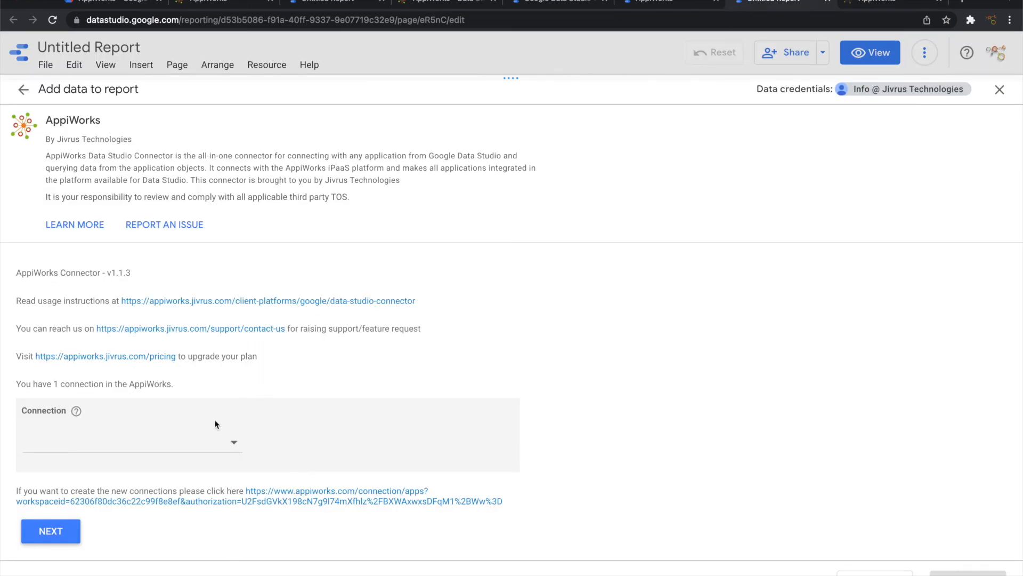
left_click(637, 4)
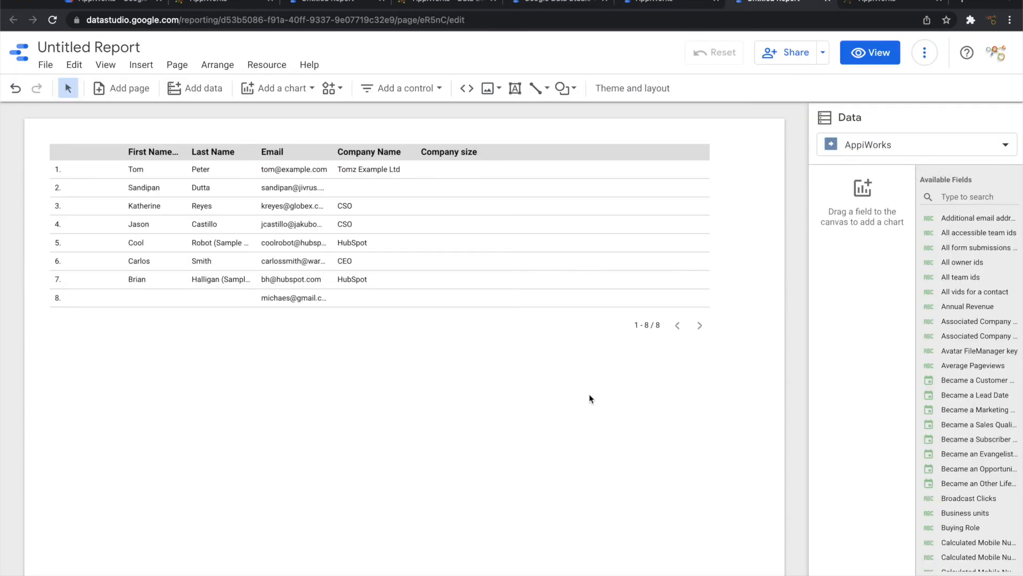
Step: Open the list of chart types that can be added to the report
left_click(255, 80)
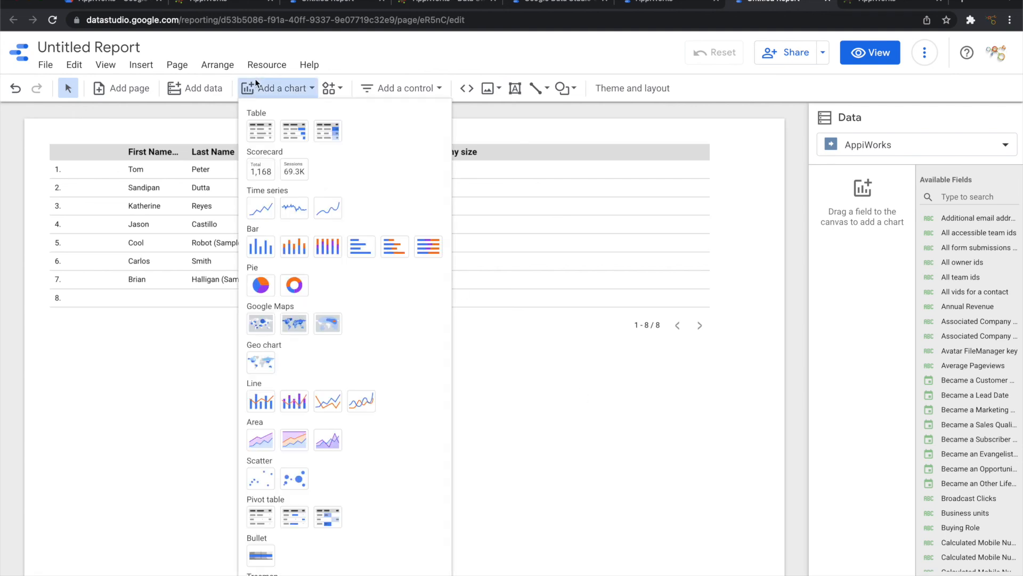